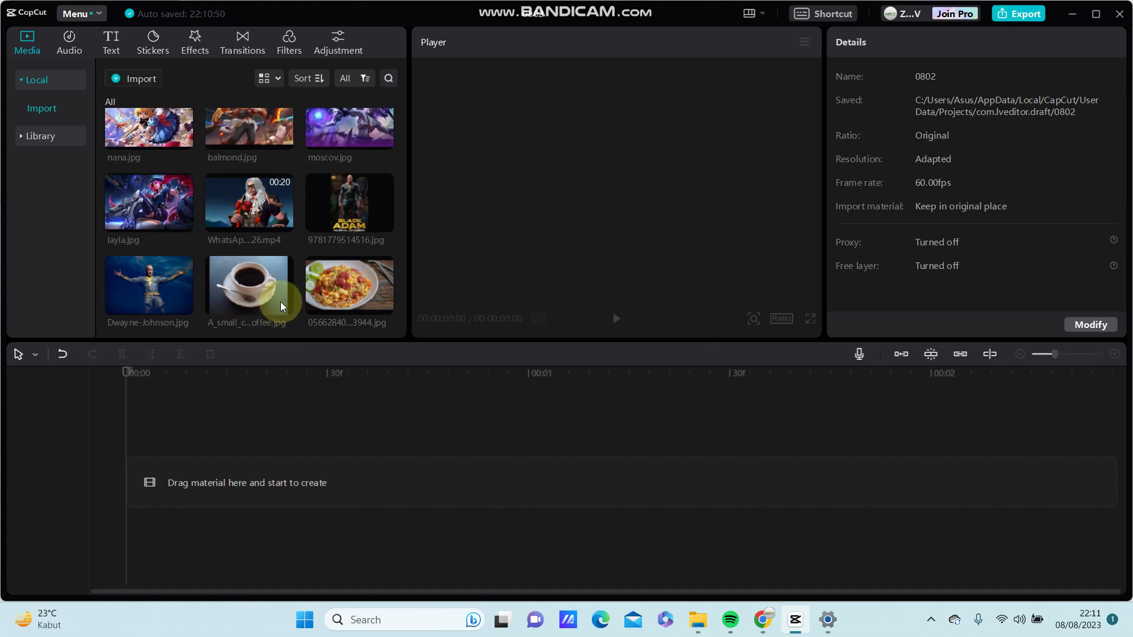
# Drag A_small_cup_of_coffee.jpg from Media onto the timeline as the first clip.
pyautogui.moveTo(261, 293); pyautogui.dragTo(140, 472)
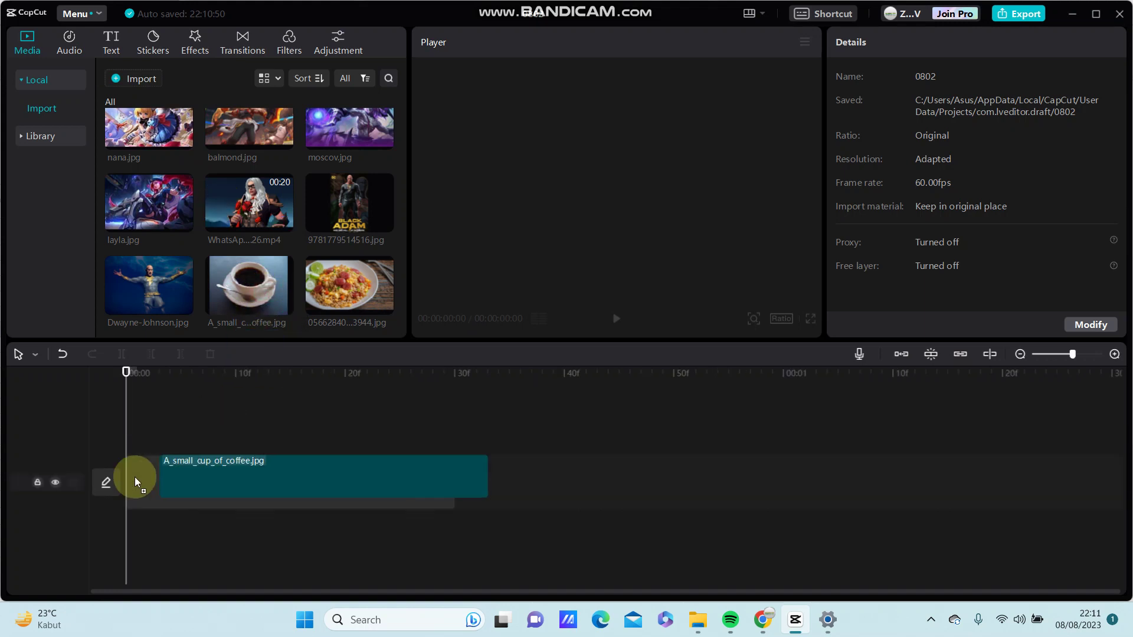
# Open the Effects library and show the Nature category.
pyautogui.click(196, 44)
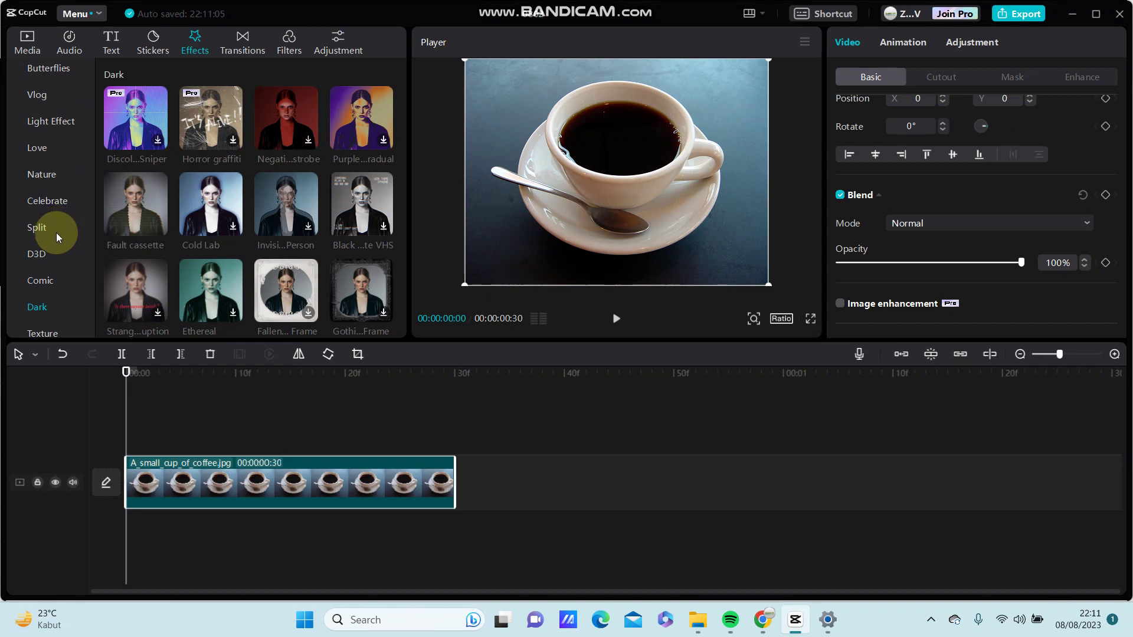
pyautogui.scroll(-2, 56, 233)
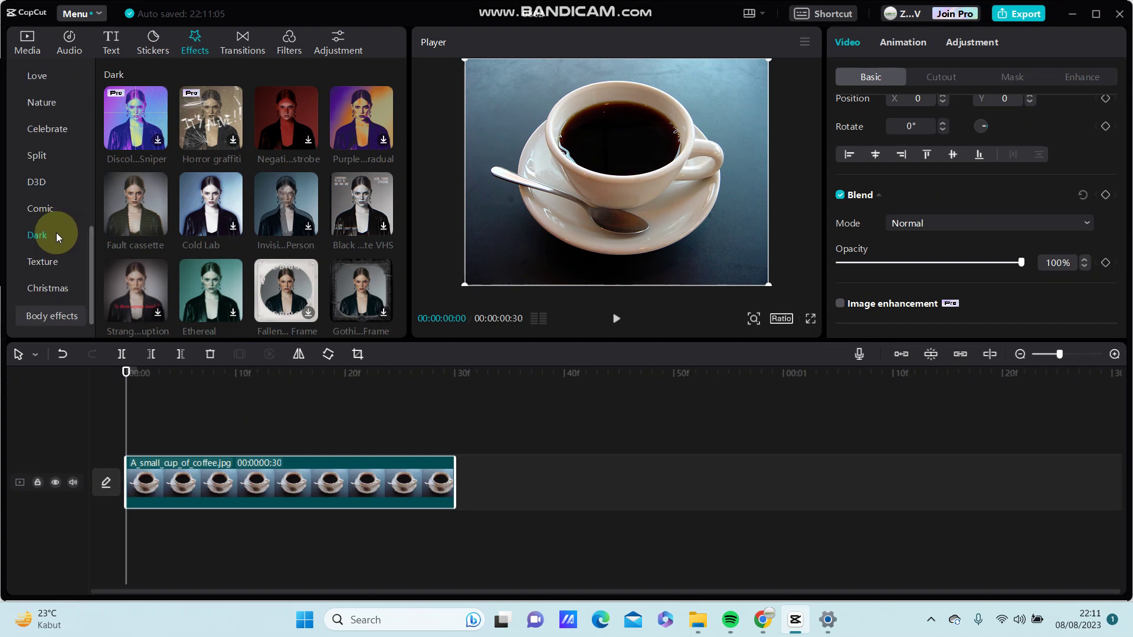
pyautogui.click(39, 102)
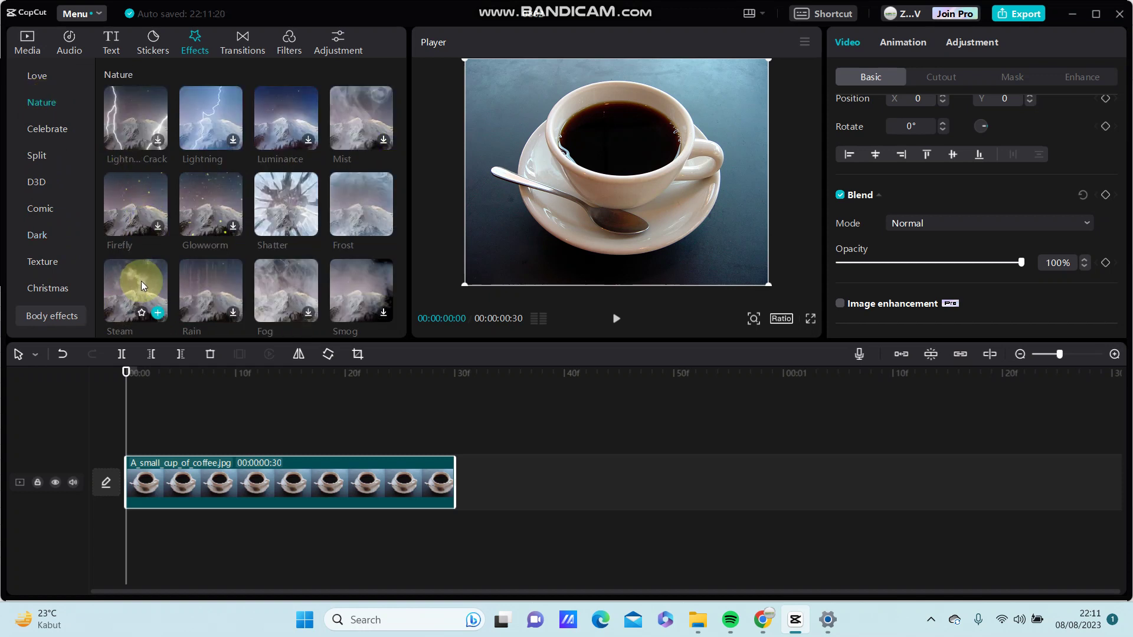
# Download and add the Steam effect over the photo, setting its Atmosphere to 82.
pyautogui.click(158, 314)
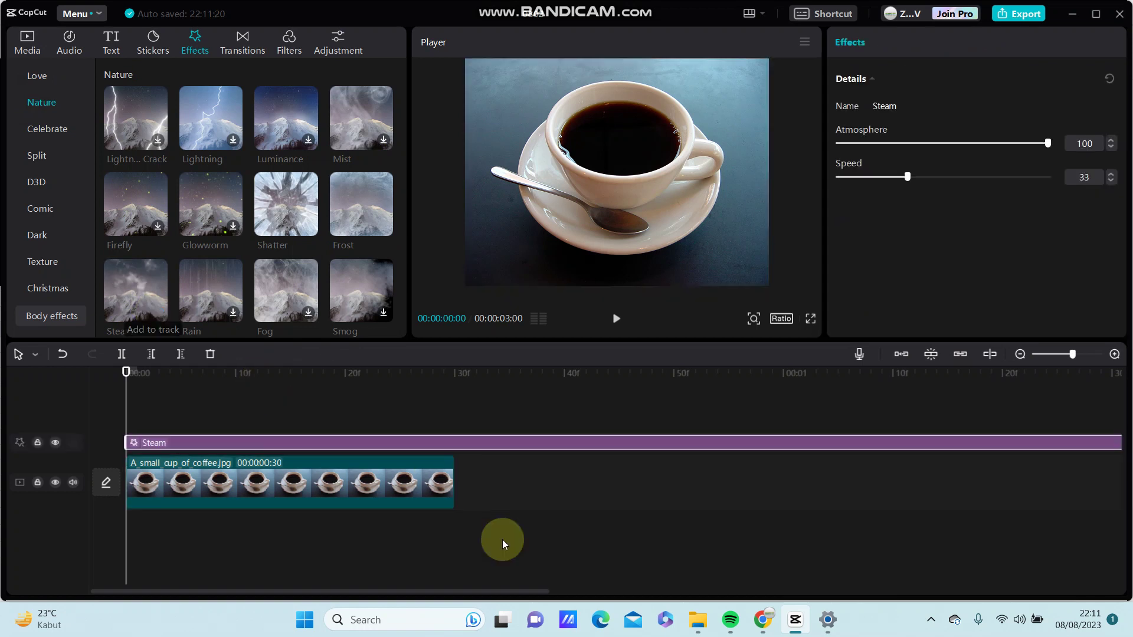
pyautogui.click(446, 487)
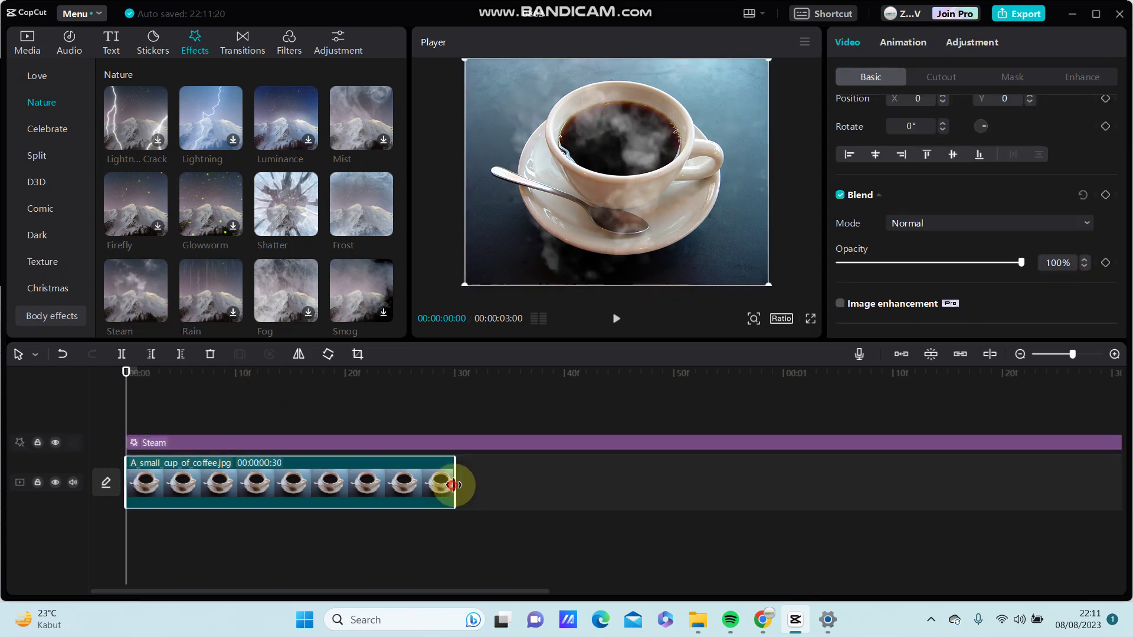
pyautogui.moveTo(453, 485); pyautogui.dragTo(638, 475)
pyautogui.click(582, 447)
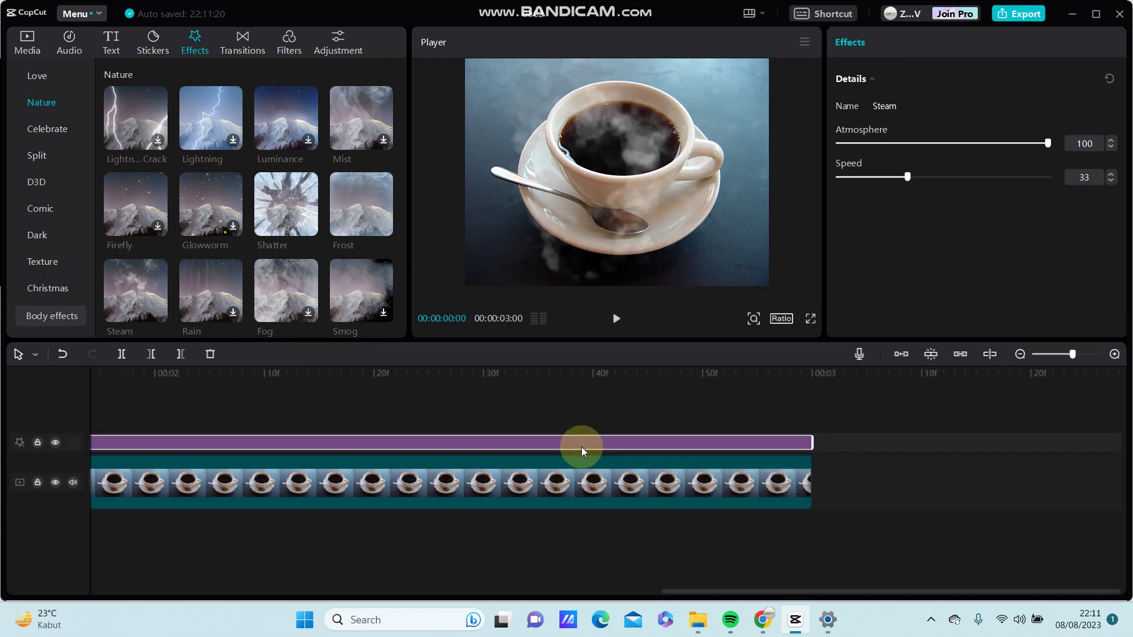
pyautogui.moveTo(1046, 143); pyautogui.dragTo(1009, 142)
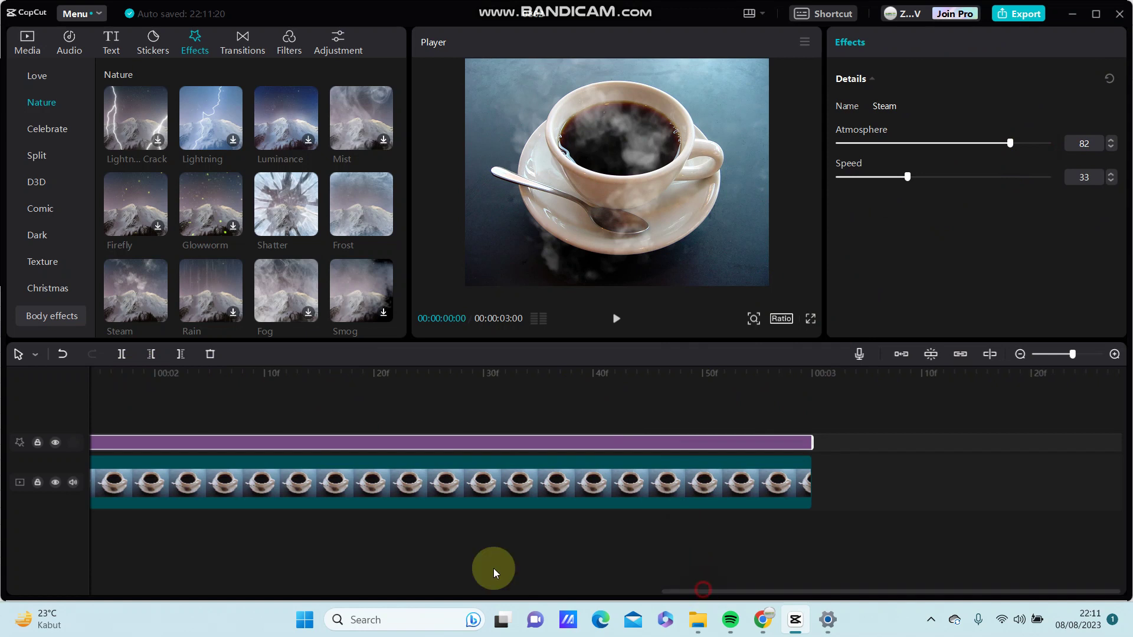
pyautogui.scroll(5, 494, 566)
# Scale the coffee photo to 154%, shift it down, and play the preview.
pyautogui.click(659, 263)
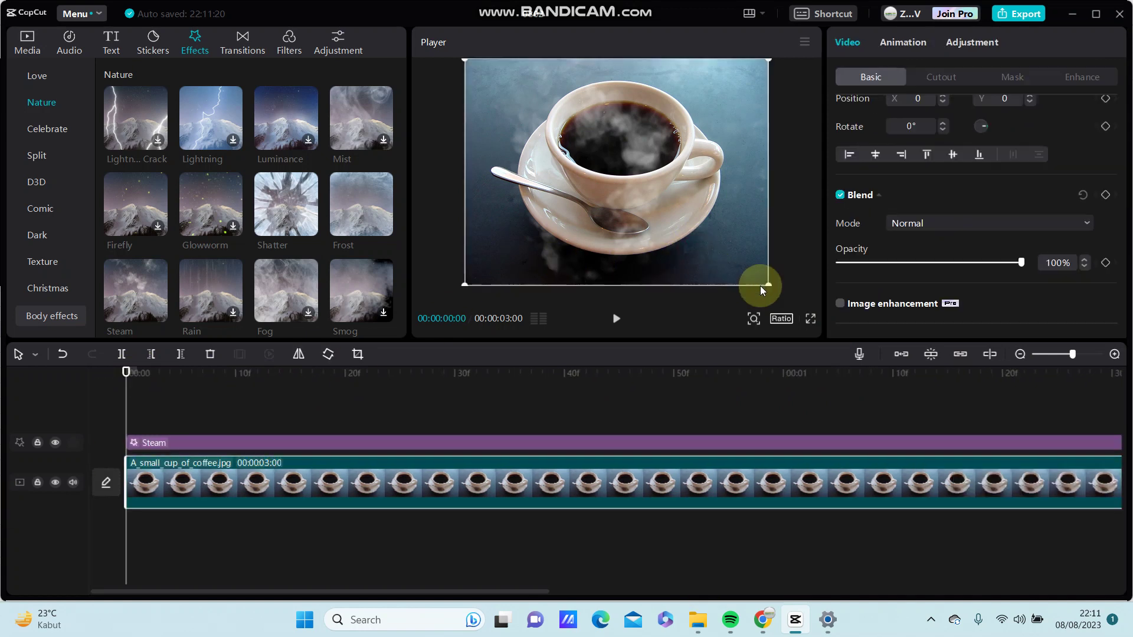
pyautogui.moveTo(770, 283); pyautogui.dragTo(810, 328)
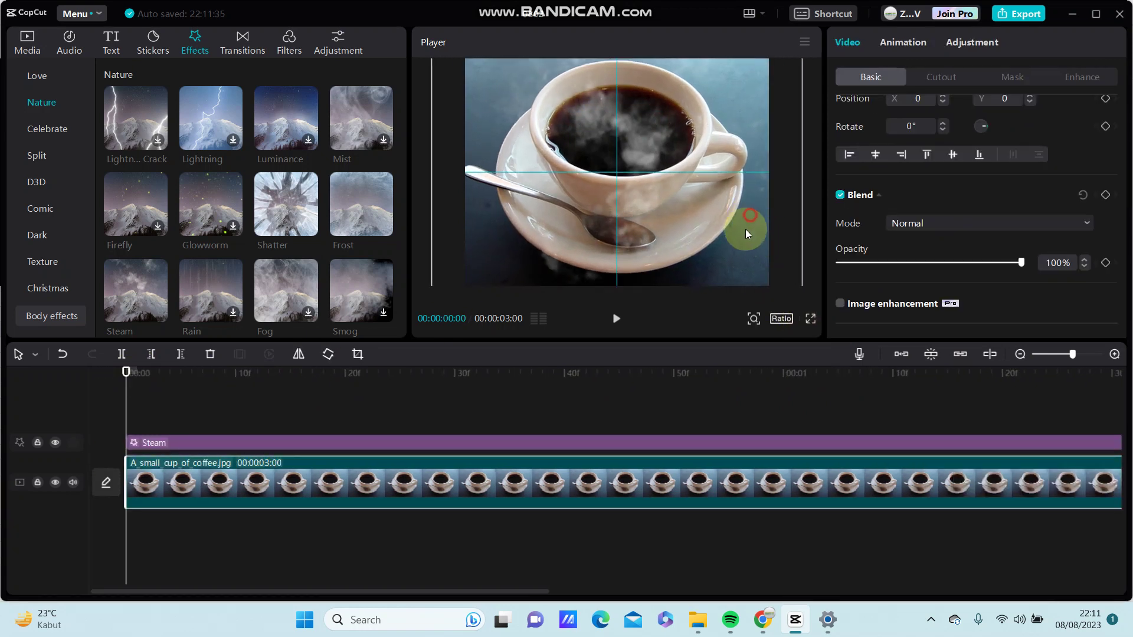
pyautogui.moveTo(745, 229); pyautogui.dragTo(745, 243)
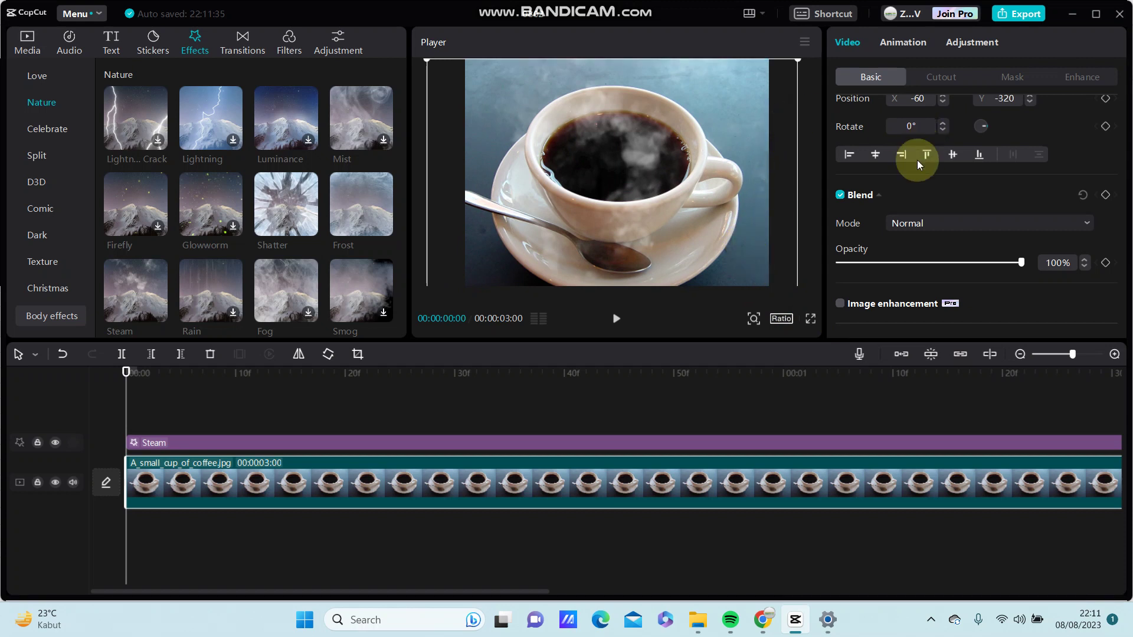
pyautogui.scroll(3, 913, 169)
pyautogui.click(895, 160)
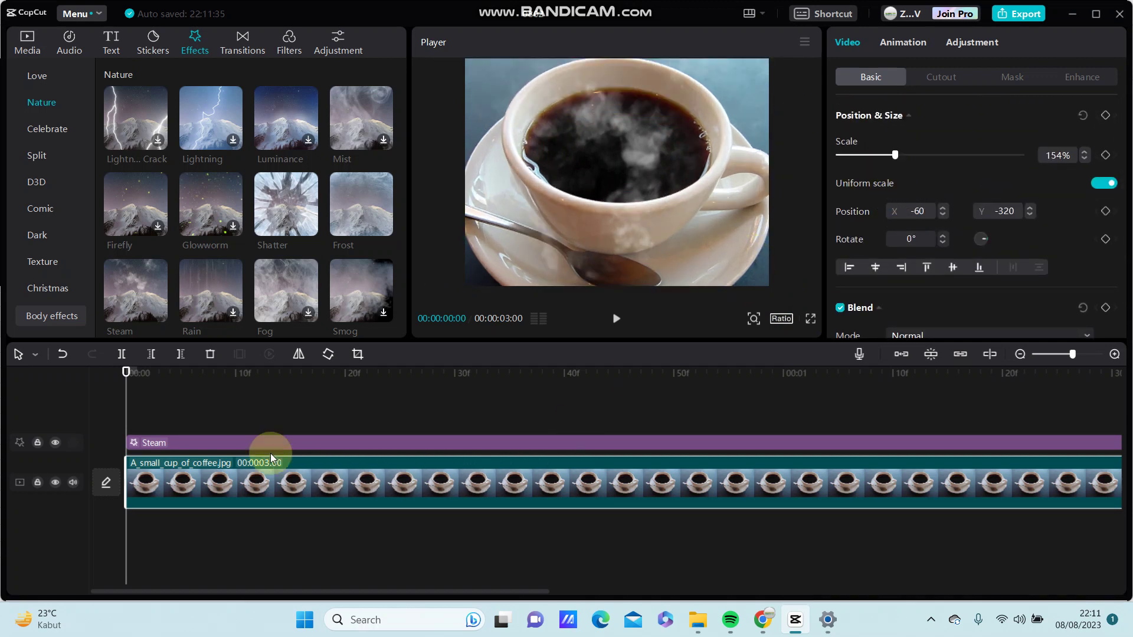
pyautogui.click(616, 320)
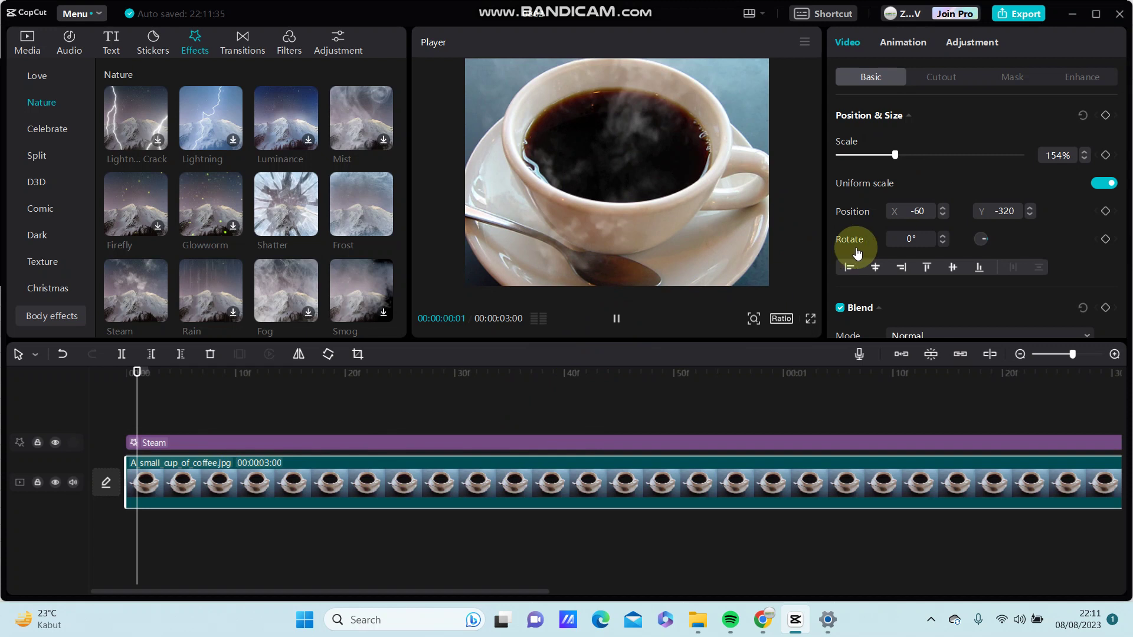
# Zoom the photo to 231%, centre the cup interior, and replay the preview.
pyautogui.click(540, 429)
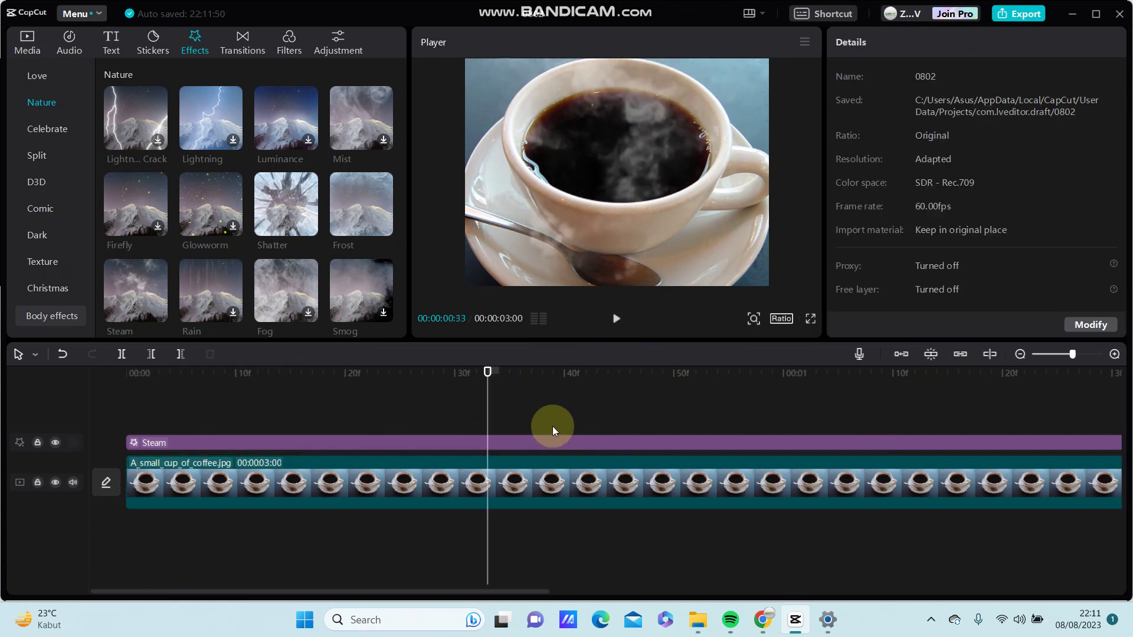
pyautogui.click(609, 234)
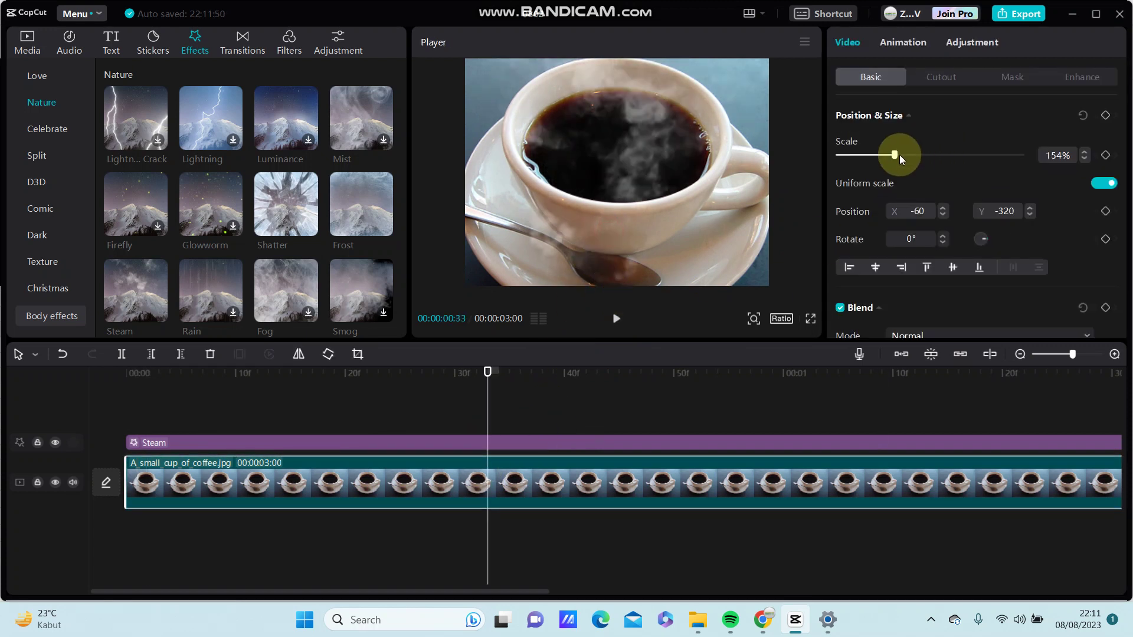
pyautogui.moveTo(894, 155); pyautogui.dragTo(923, 156)
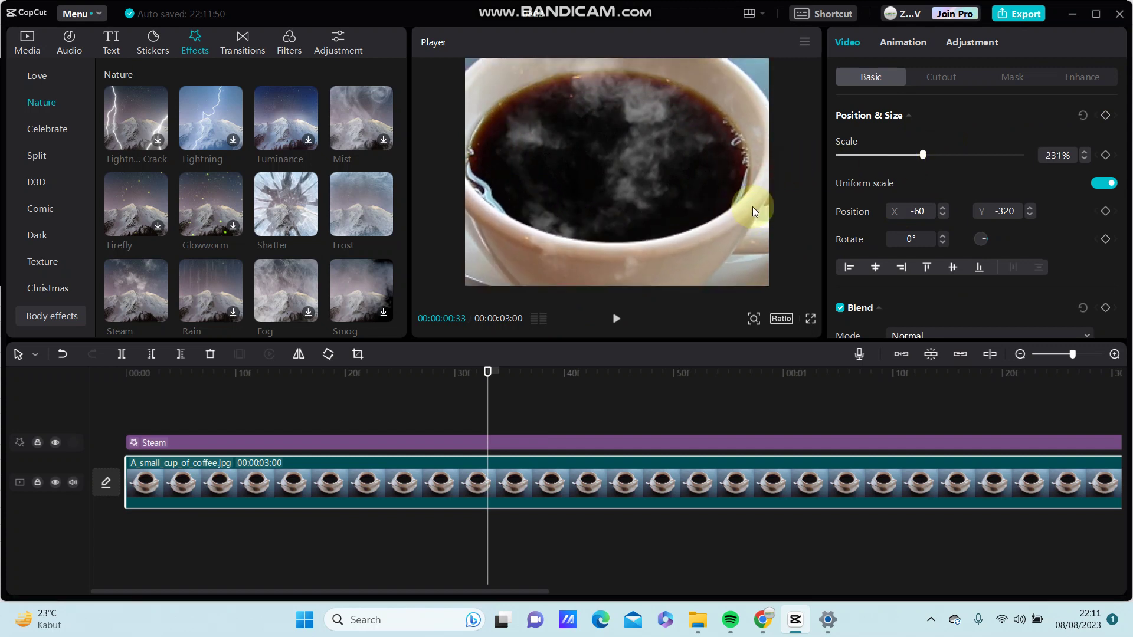
pyautogui.moveTo(752, 208); pyautogui.dragTo(757, 228)
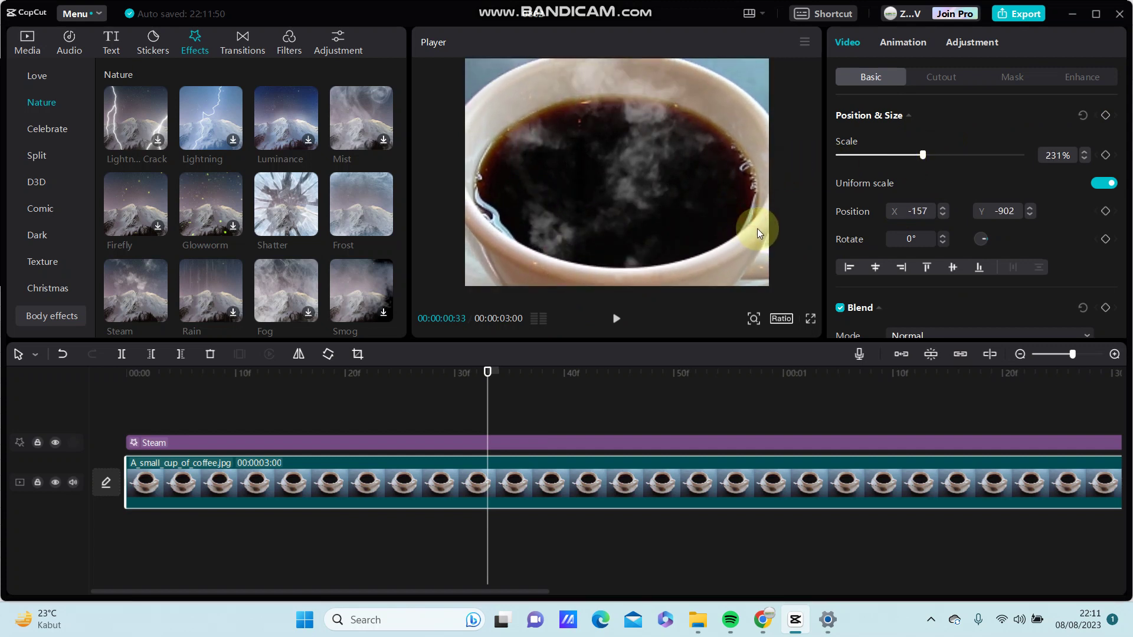
pyautogui.click(617, 320)
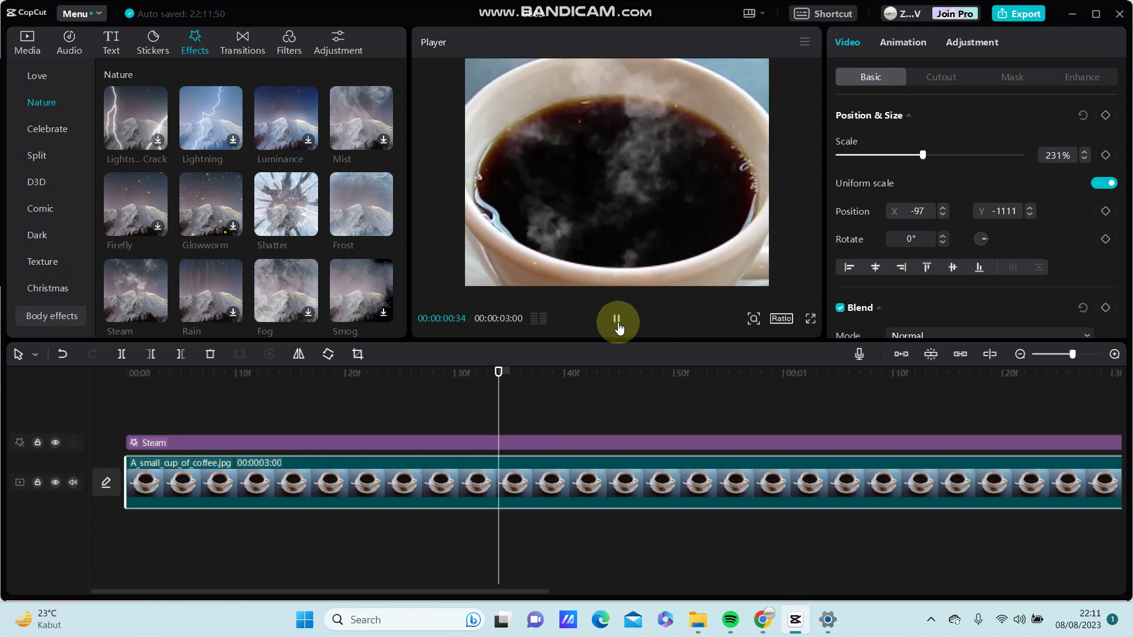